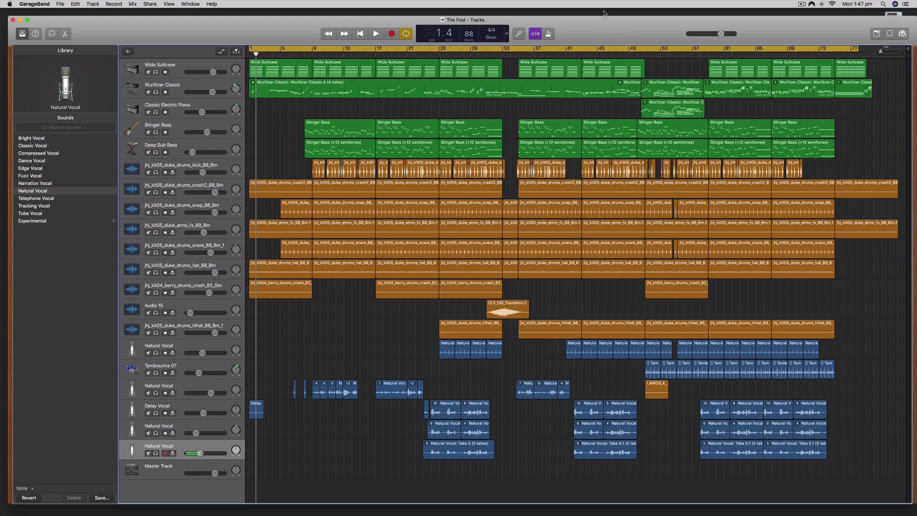
Maximise the GarageBand window showing The Fool's synth, bass, drum loop and vocal tracks.
double_click(605, 15)
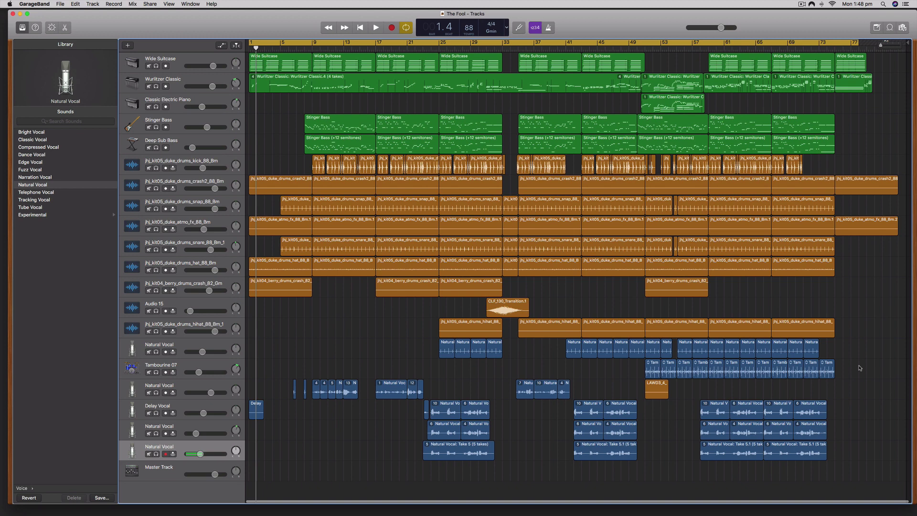
left_click_drag(857, 457, 260, 451)
left_click(408, 454)
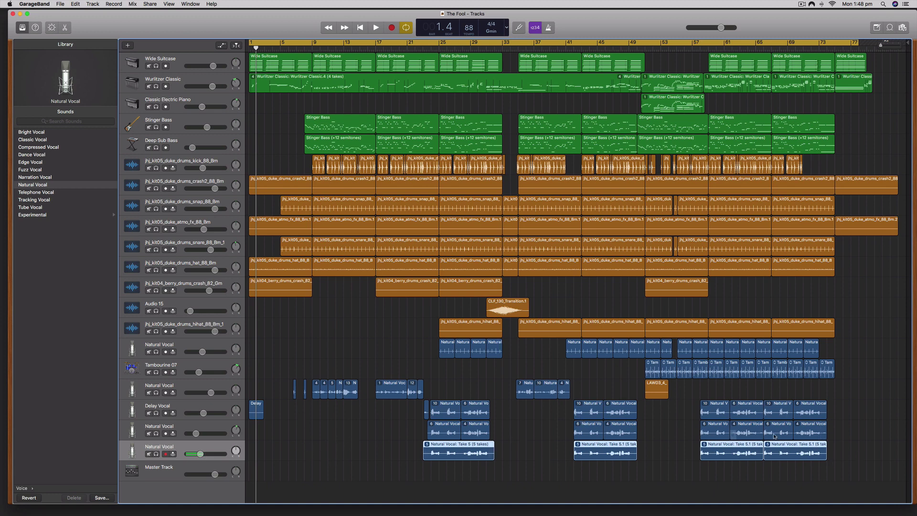
left_click_drag(850, 459, 282, 380)
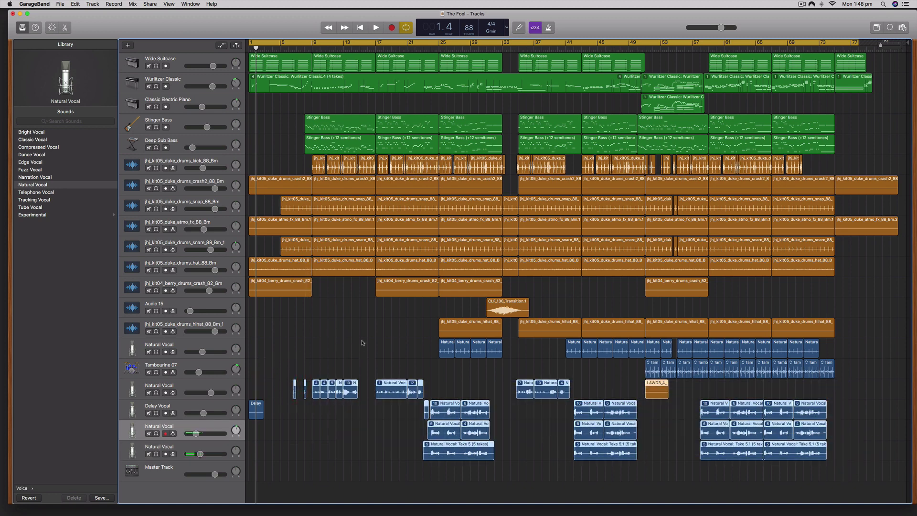
left_click(342, 336)
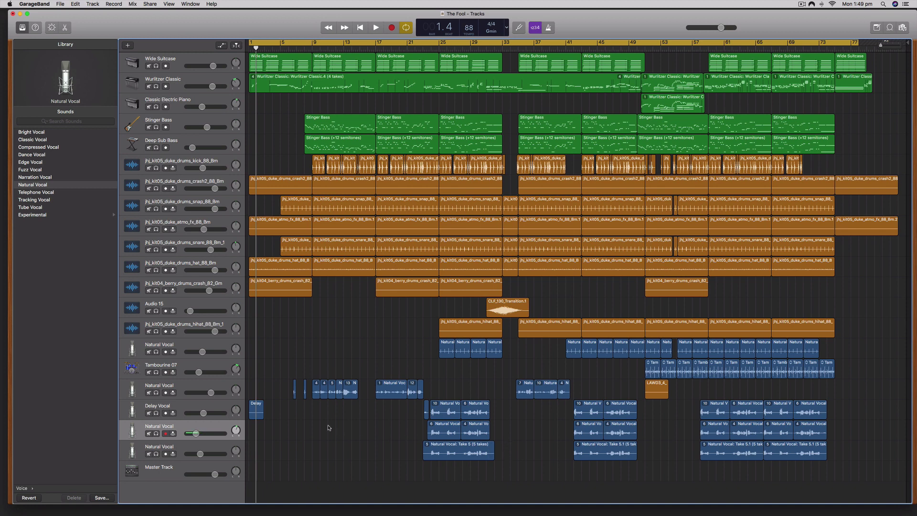
Select the main Natural Vocal track, solo it, and set its volume to -1.9 dB.
left_click_drag(859, 460, 249, 385)
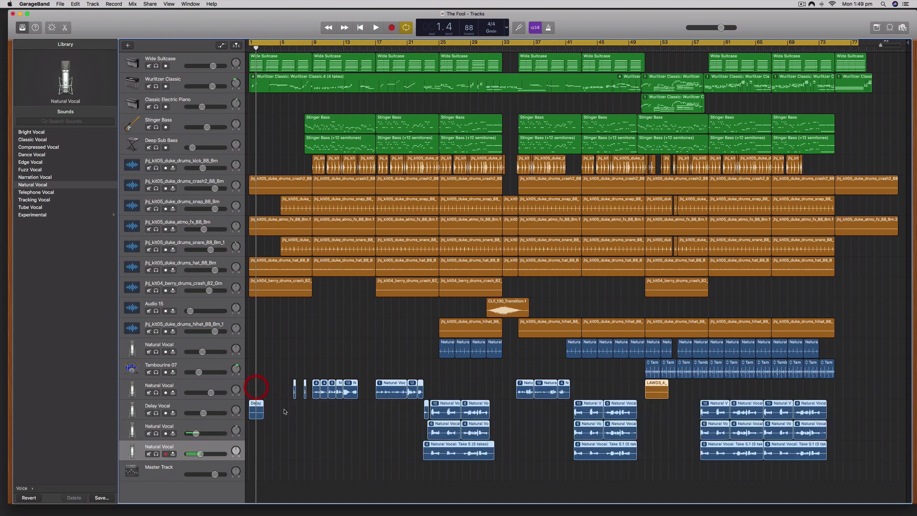
left_click(349, 430)
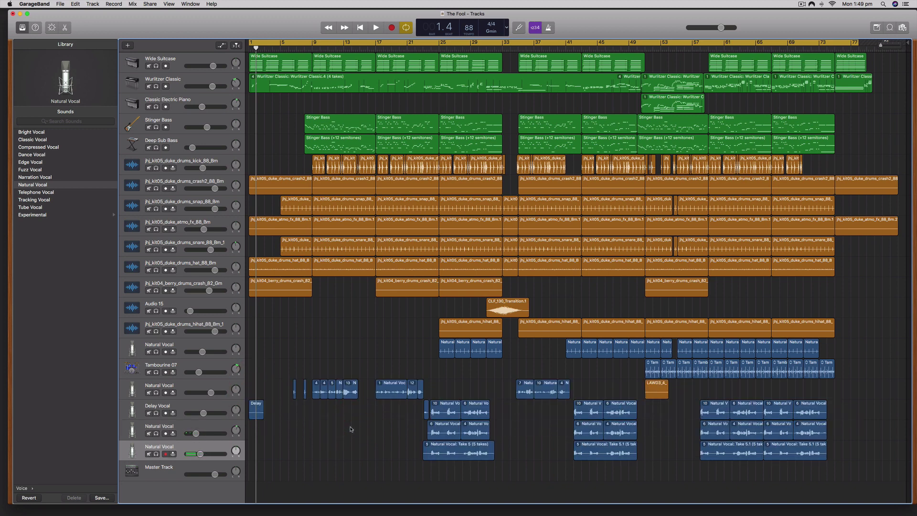
left_click(189, 388)
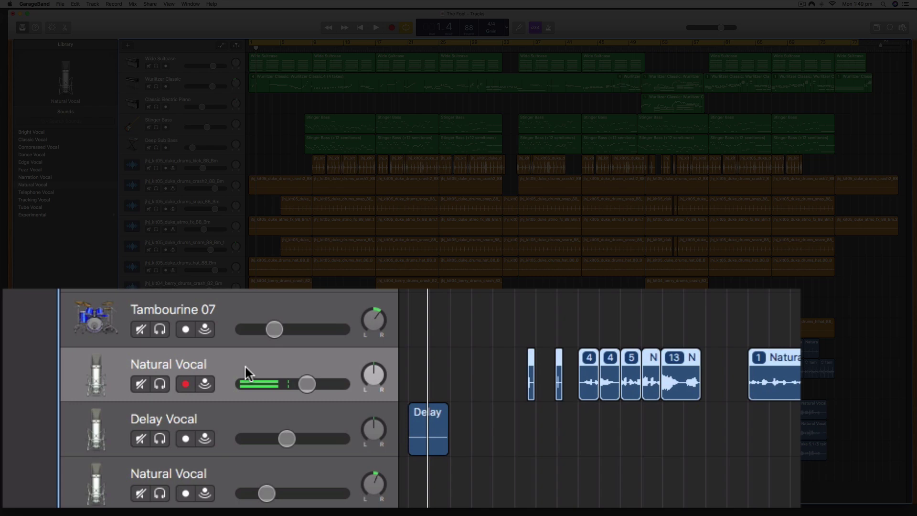
left_click(161, 384)
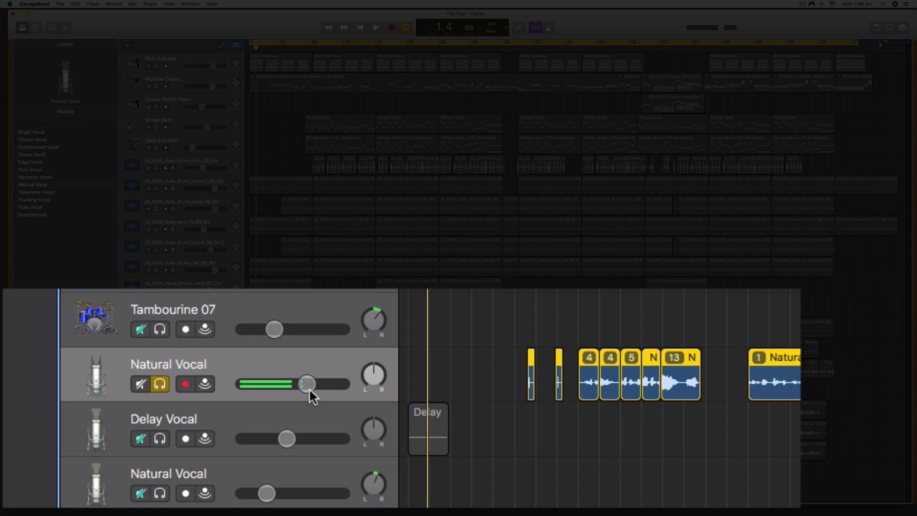
left_click_drag(306, 384, 366, 375)
left_click(323, 364)
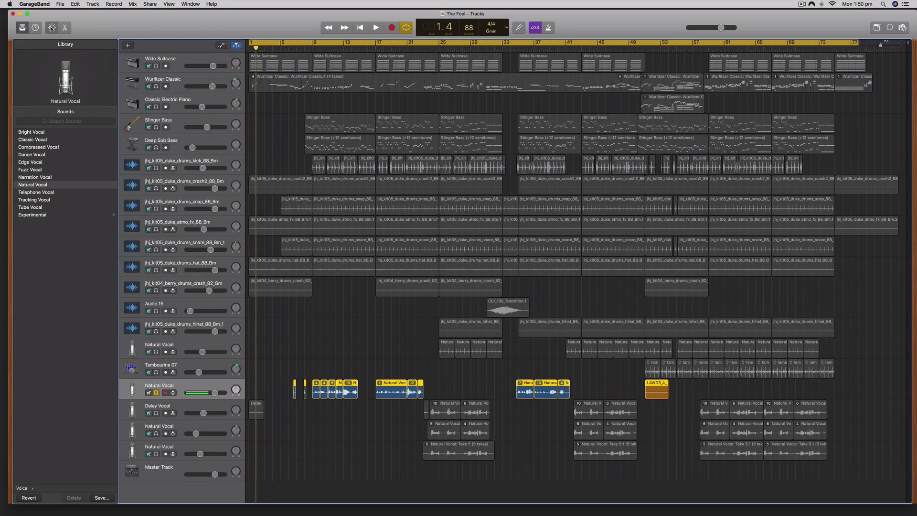
Show the Natural Vocal track's Smart Controls with its plug-ins and master effects expanded.
left_click(52, 27)
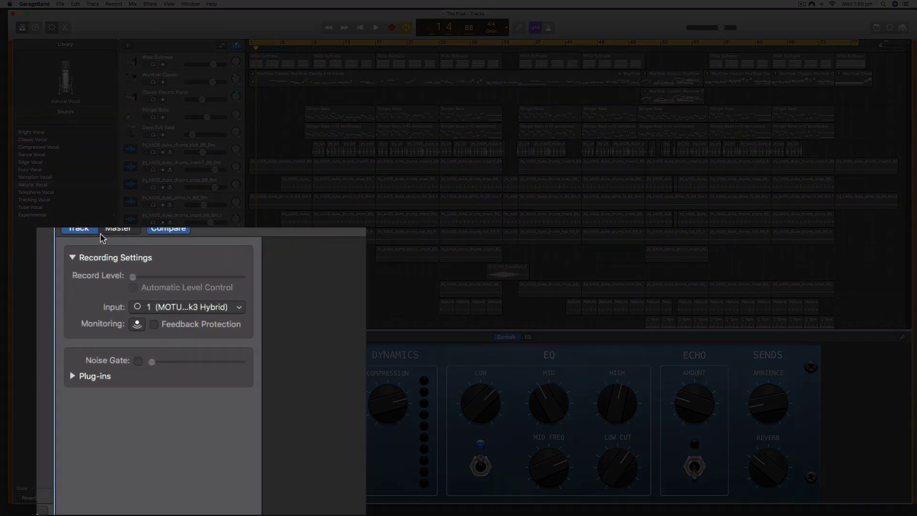
scroll(323, 273, "down", 3)
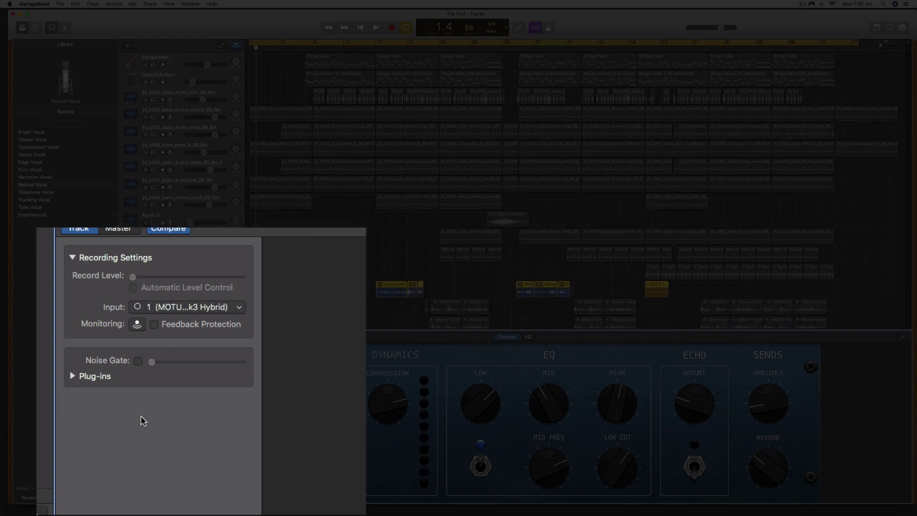
left_click(72, 376)
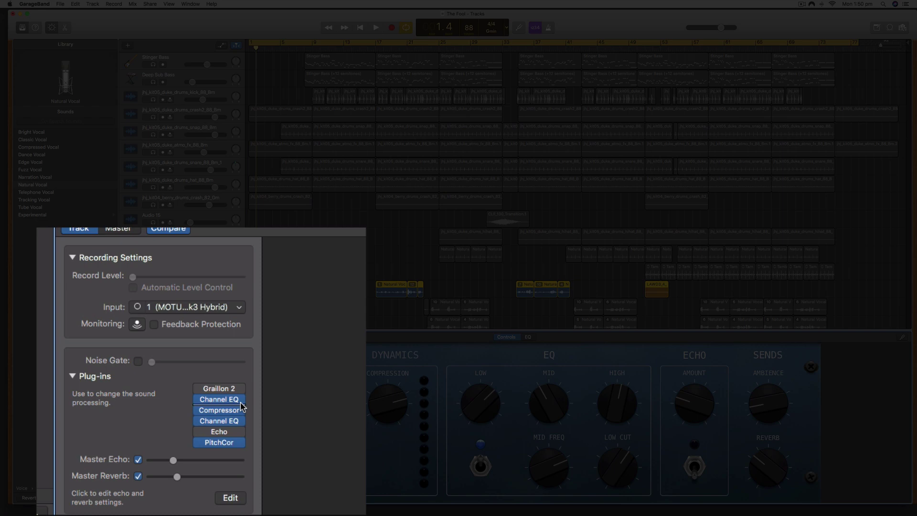
mouse_move(221, 390)
Turn off Master Reverb and Master Echo, and bypass the PitchCor and Compressor plug-ins.
left_click(138, 477)
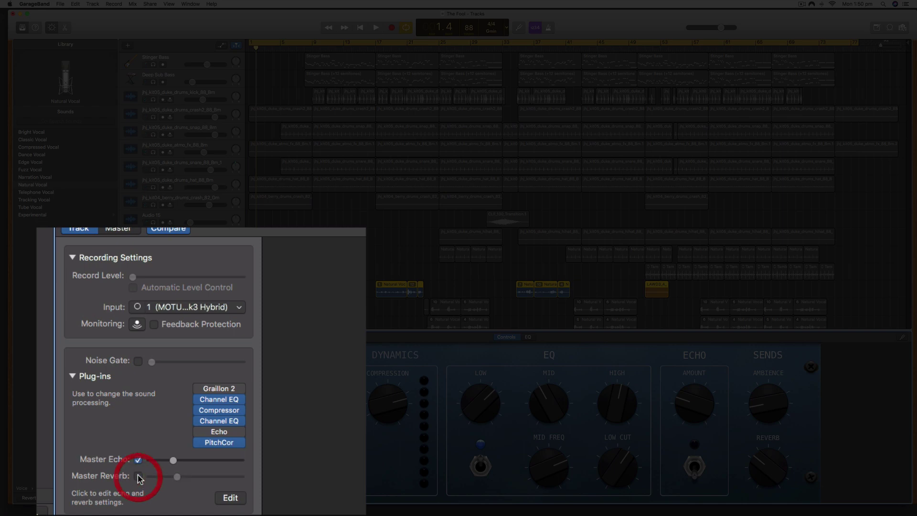
left_click(138, 460)
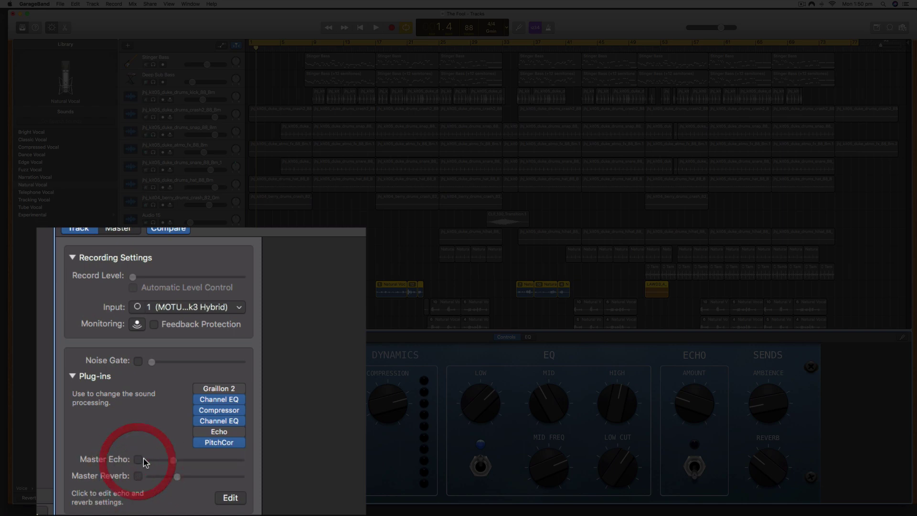
left_click(200, 442)
left_click(200, 410)
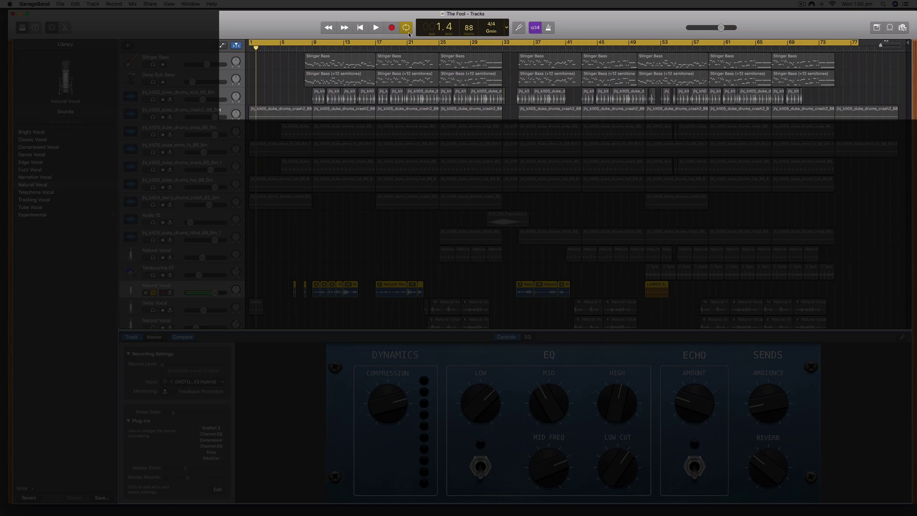
left_click(405, 28)
left_click(406, 27)
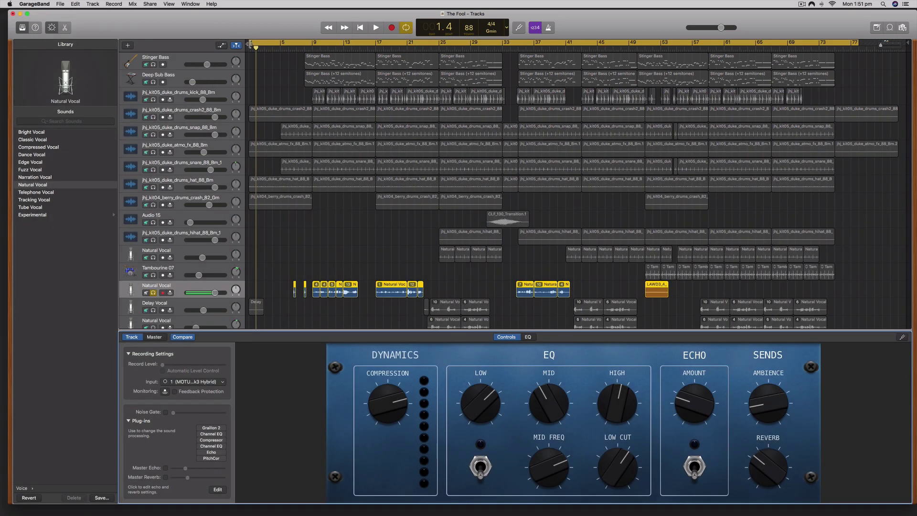
left_click_drag(250, 44, 314, 45)
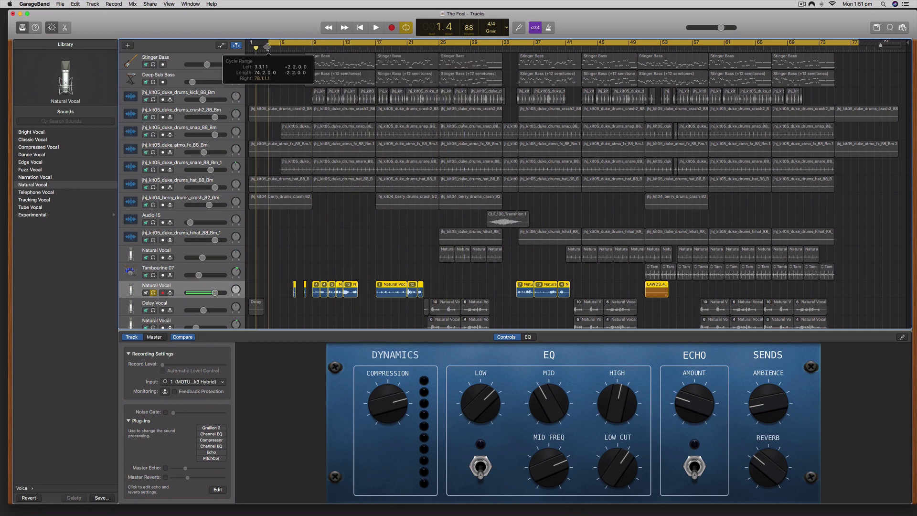
left_click_drag(268, 47, 249, 46)
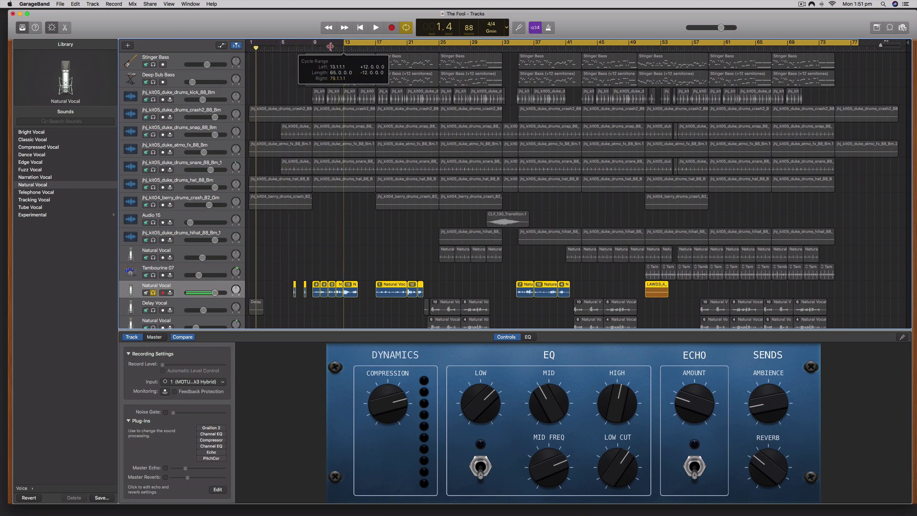
left_click_drag(249, 46, 241, 46)
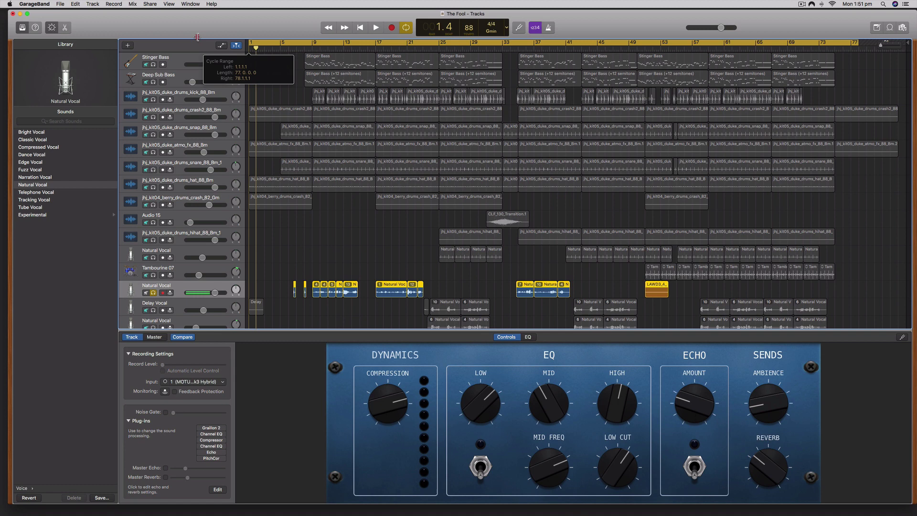
left_click(280, 37)
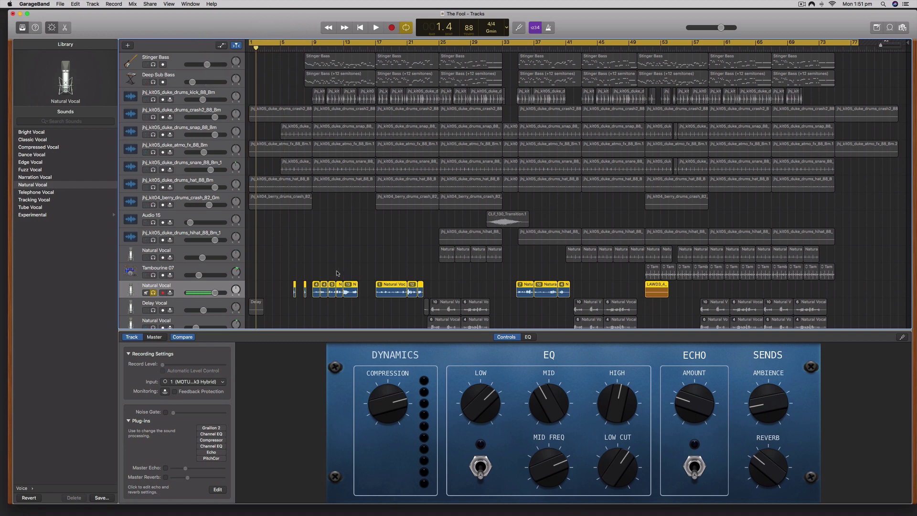
scroll(306, 259, "down", 4)
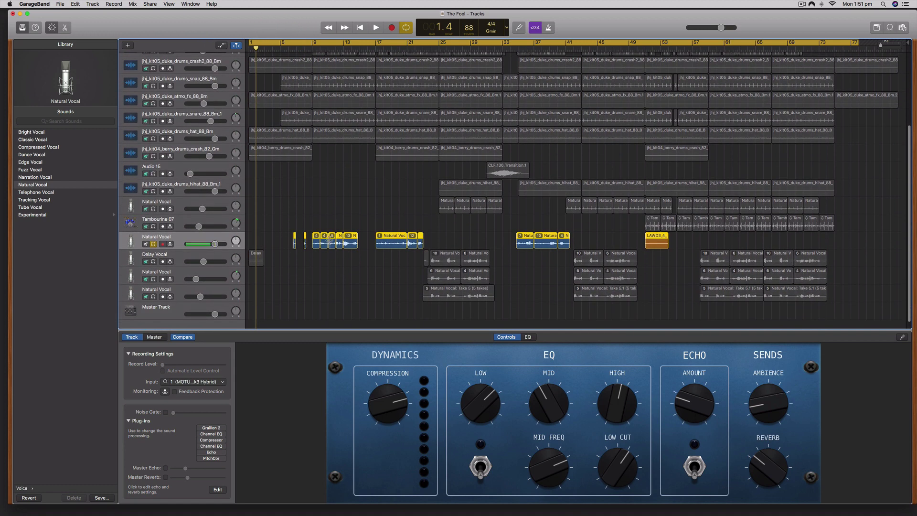
Open Export Song to Disk with Desktop as destination and an enlarged, expanded folder browser.
scroll(300, 285, "up", 3)
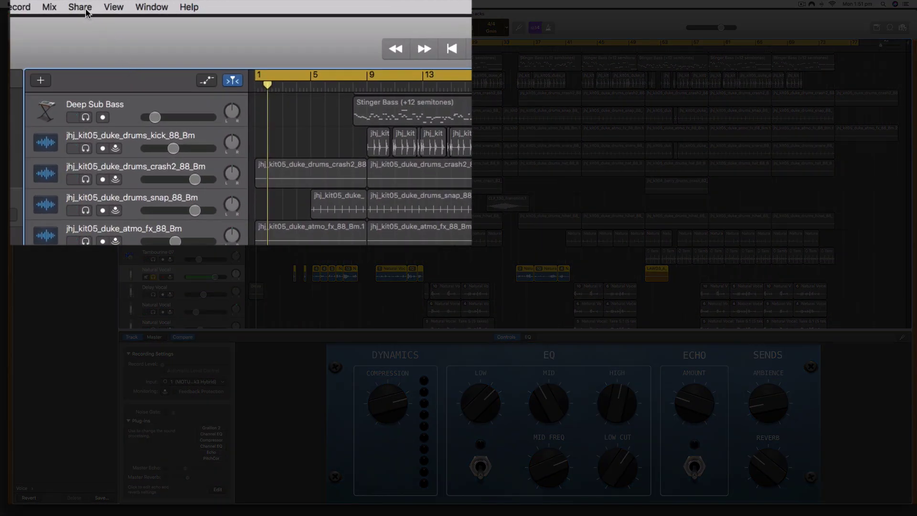
left_click(84, 8)
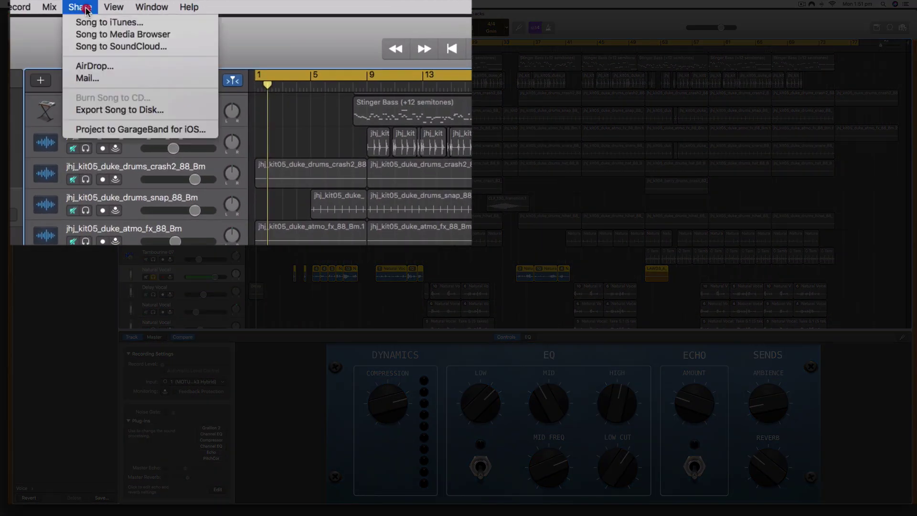
left_click(122, 110)
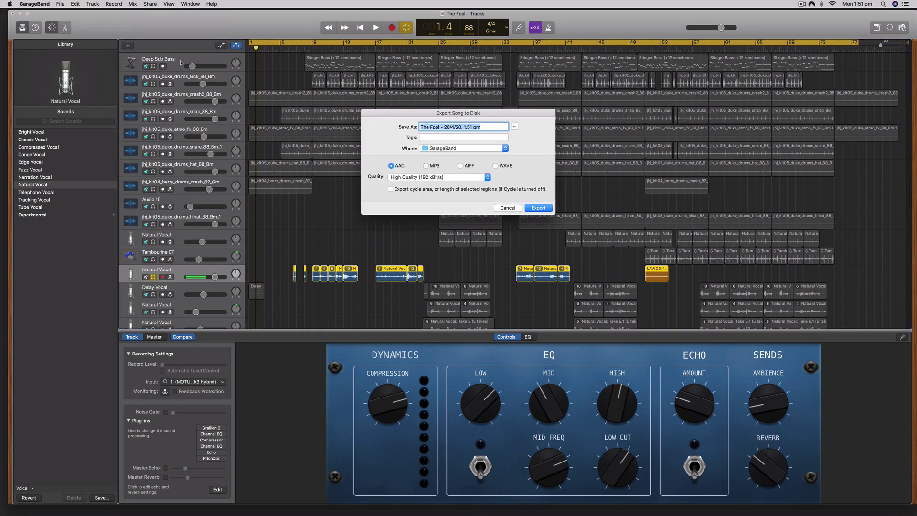
left_click(446, 148)
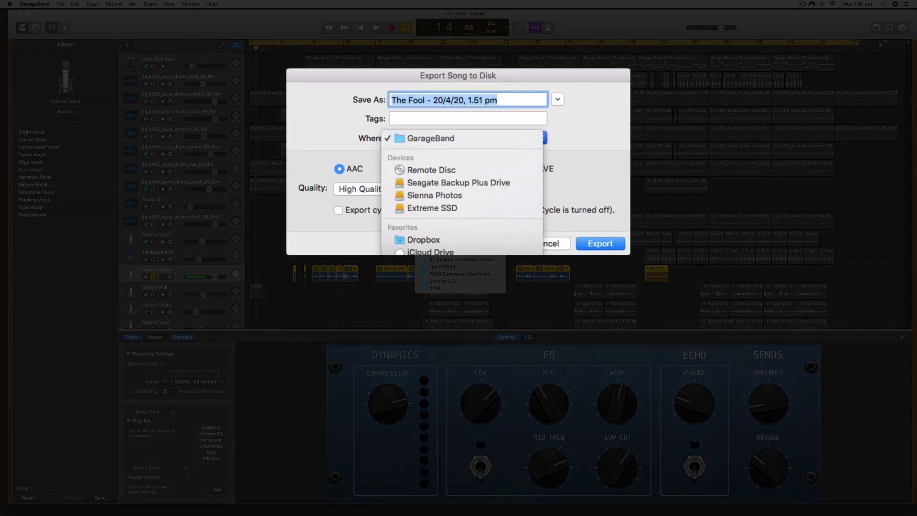
left_click(458, 241)
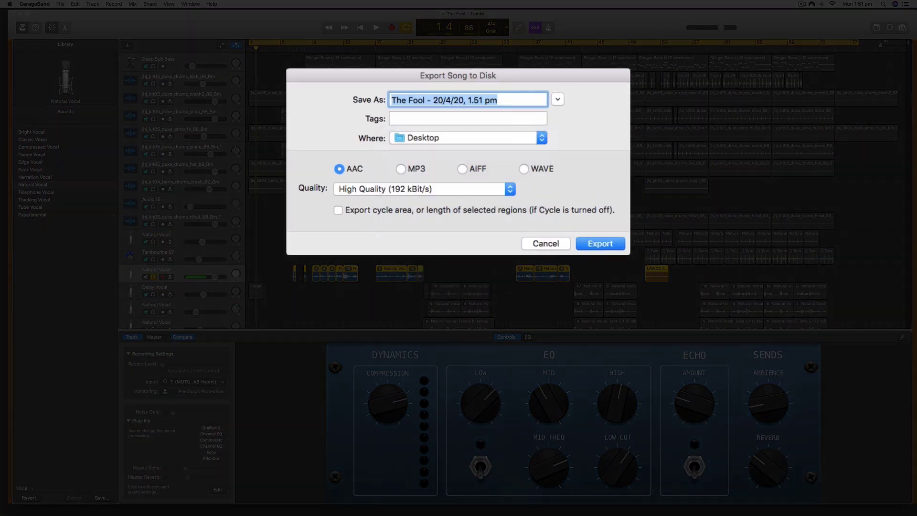
left_click(557, 99)
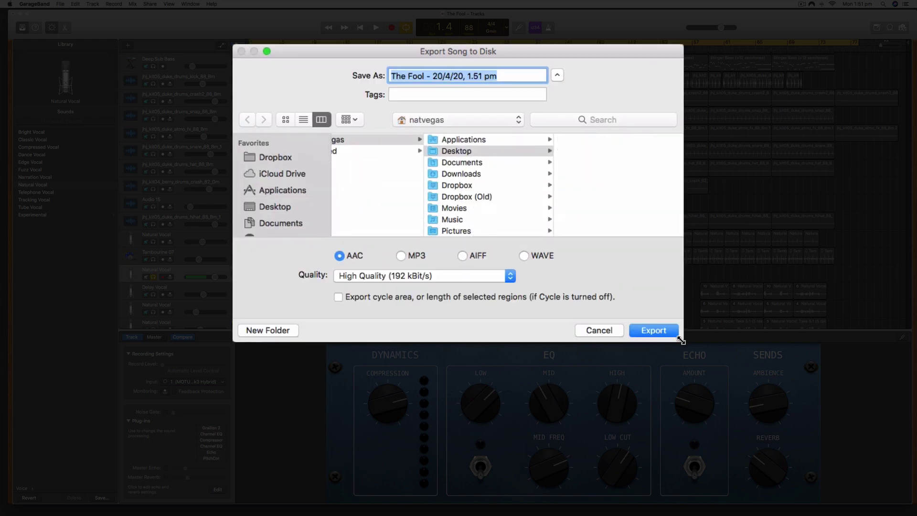
left_click_drag(682, 341, 762, 414)
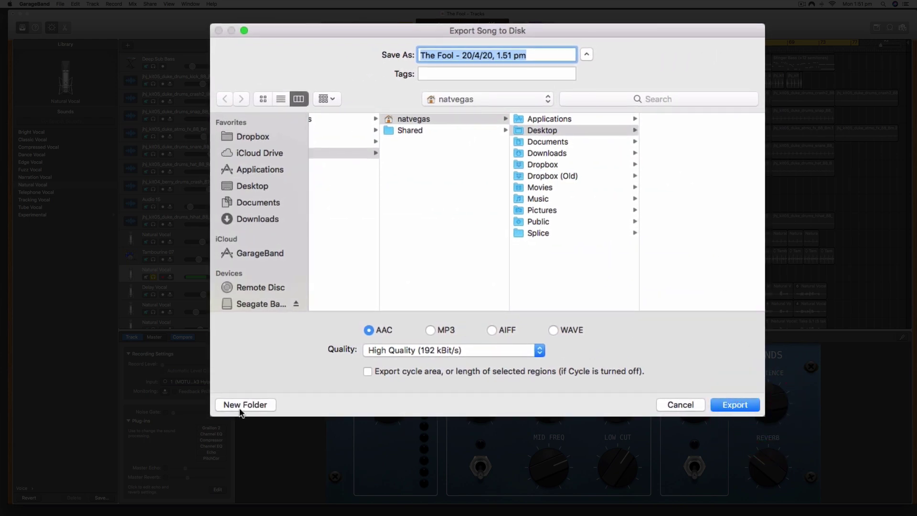
Create an Audio Stems folder and begin naming the file Vocal Stem 1 - The Fool.
left_click(239, 407)
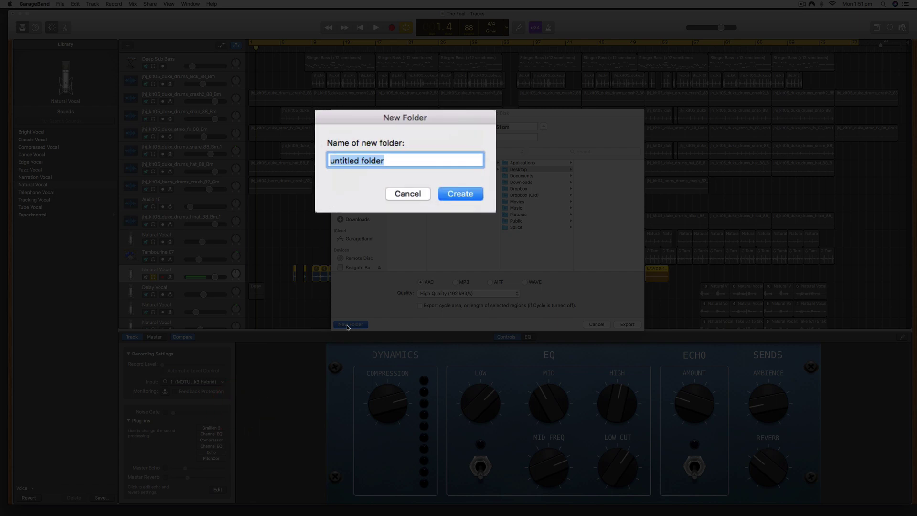
type("Audio Stem")
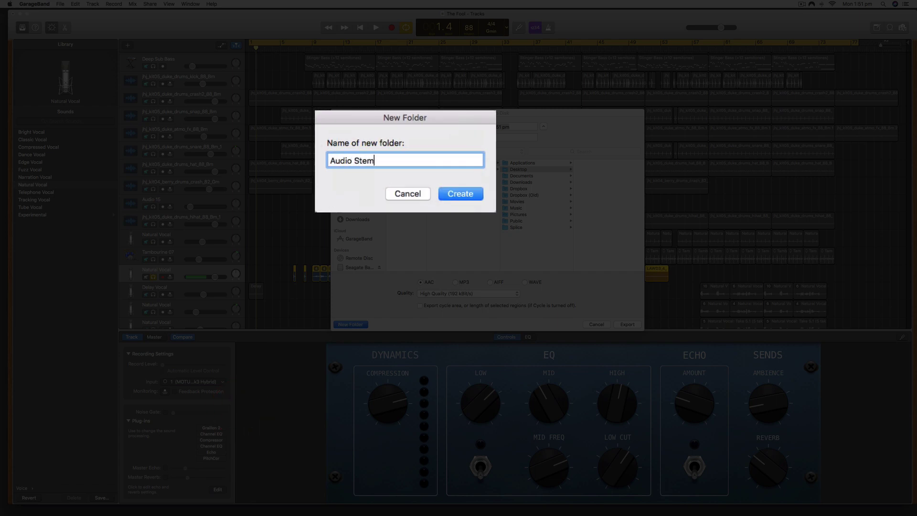
type("s")
left_click(473, 194)
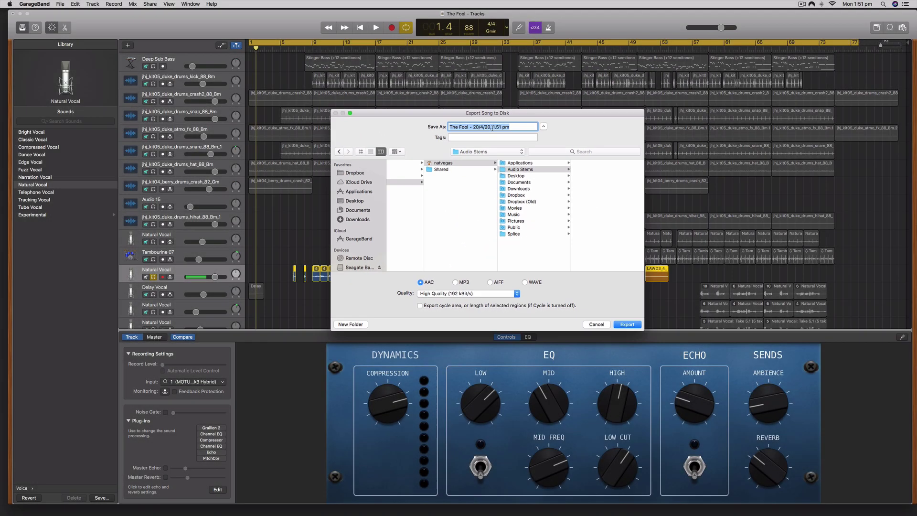
type("Vocal Stem 1 - The Fool")
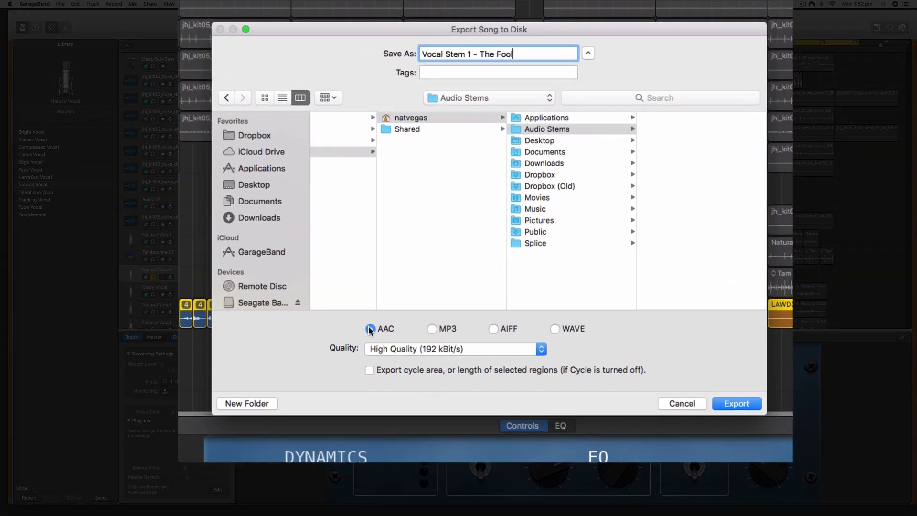
Choose WAVE as the format, limit the export to the cycle area, and export.
left_click(432, 329)
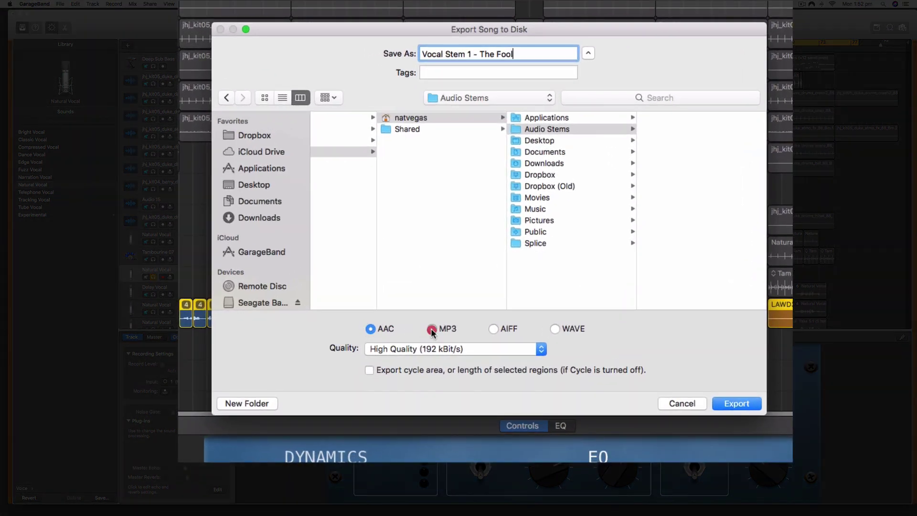
left_click(493, 329)
left_click(554, 330)
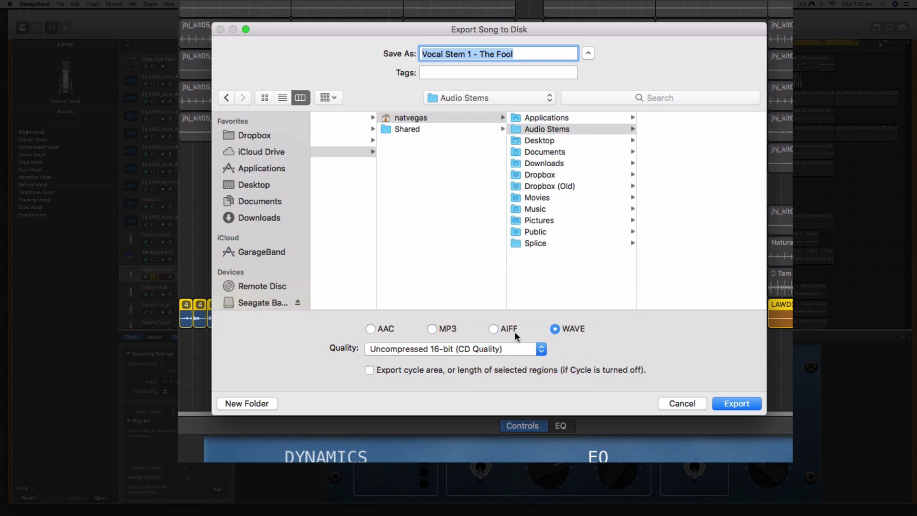
left_click(493, 329)
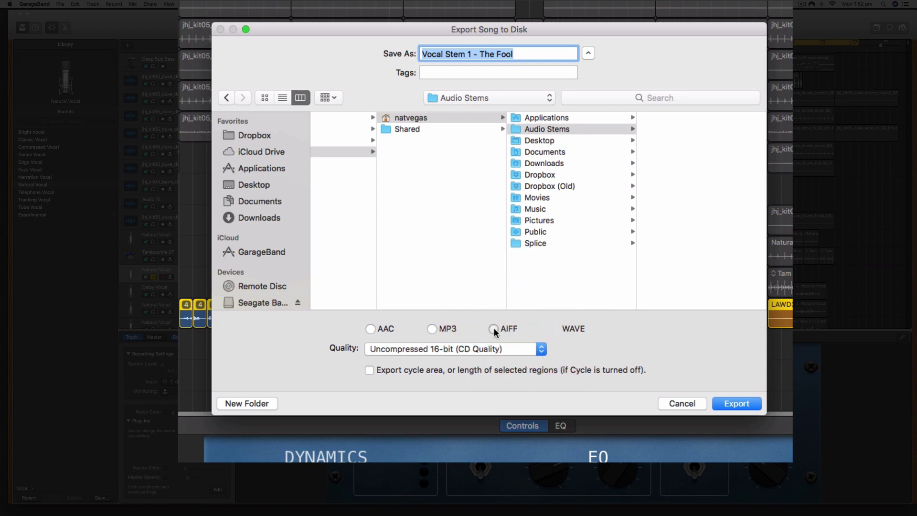
left_click(555, 328)
left_click(369, 371)
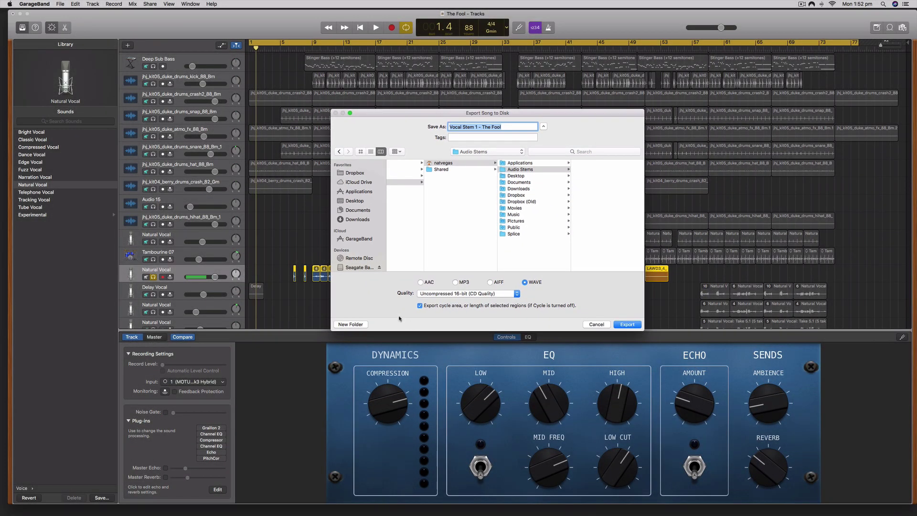
left_click(628, 324)
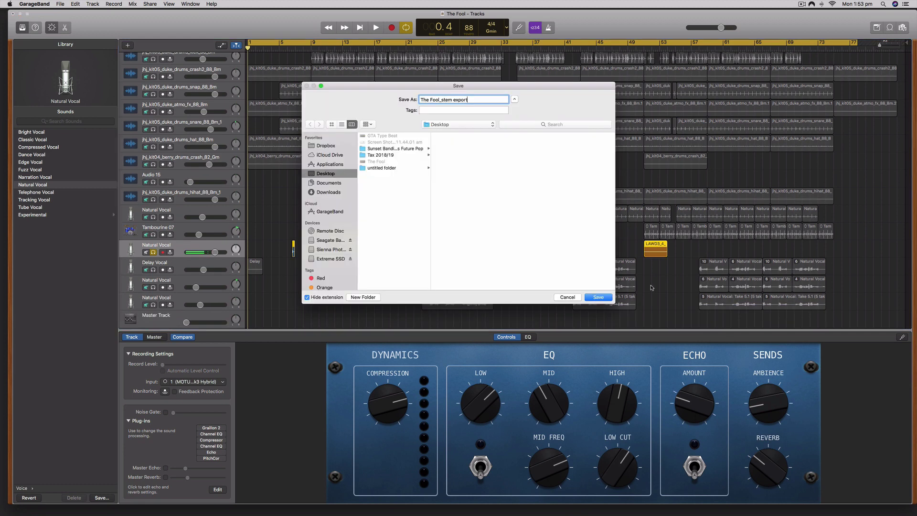
Save as The Fool_stem export, close The Fool, and open the GTA Type Beat project file.
left_click(601, 297)
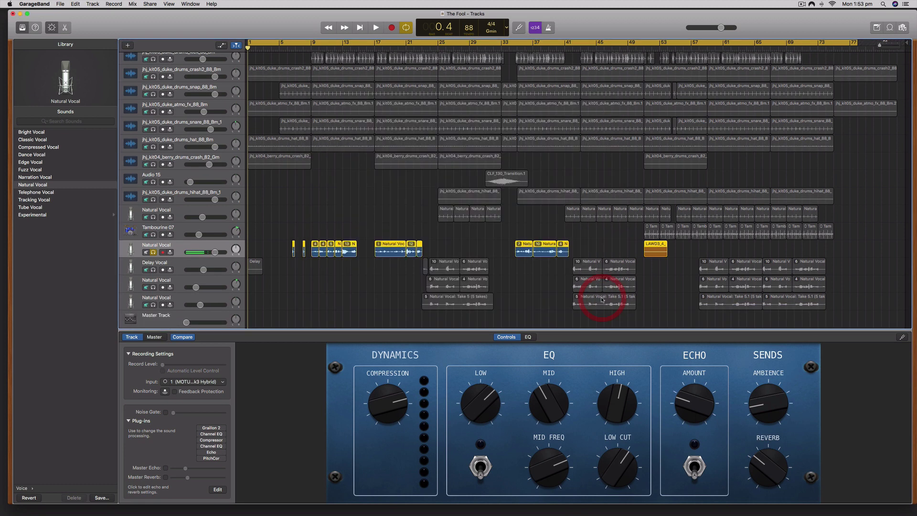
left_click(61, 4)
left_click(118, 28)
left_click(61, 4)
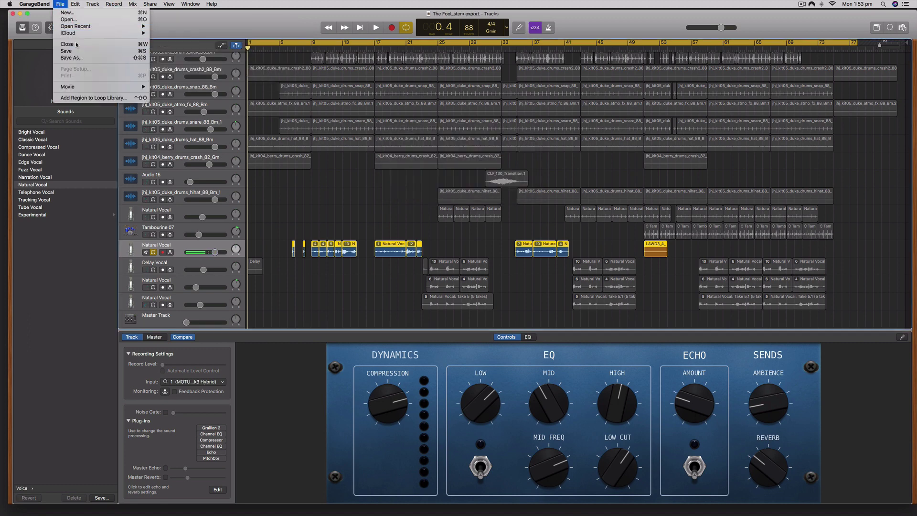
left_click(76, 43)
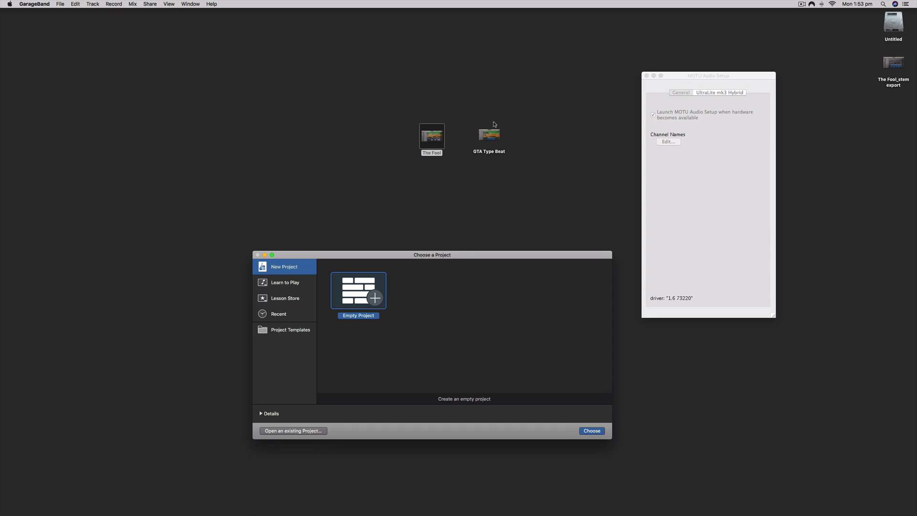
left_click(486, 133)
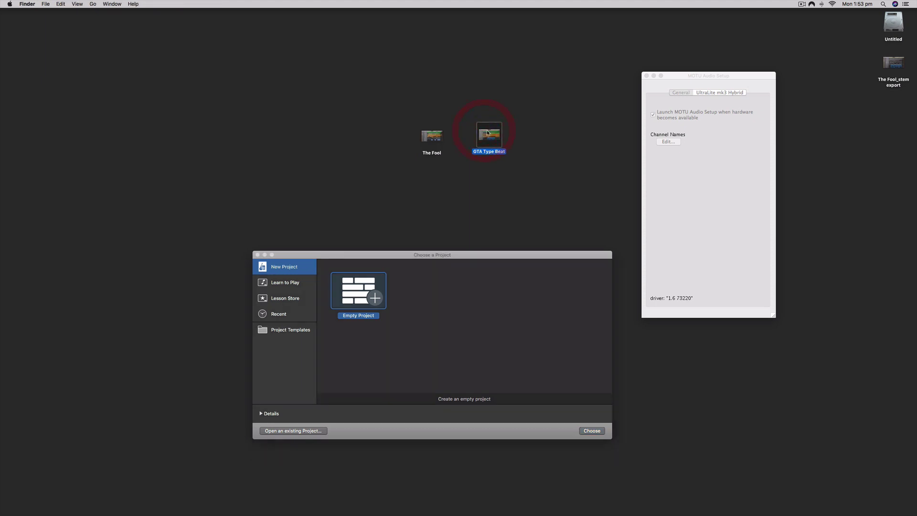
double_click(487, 132)
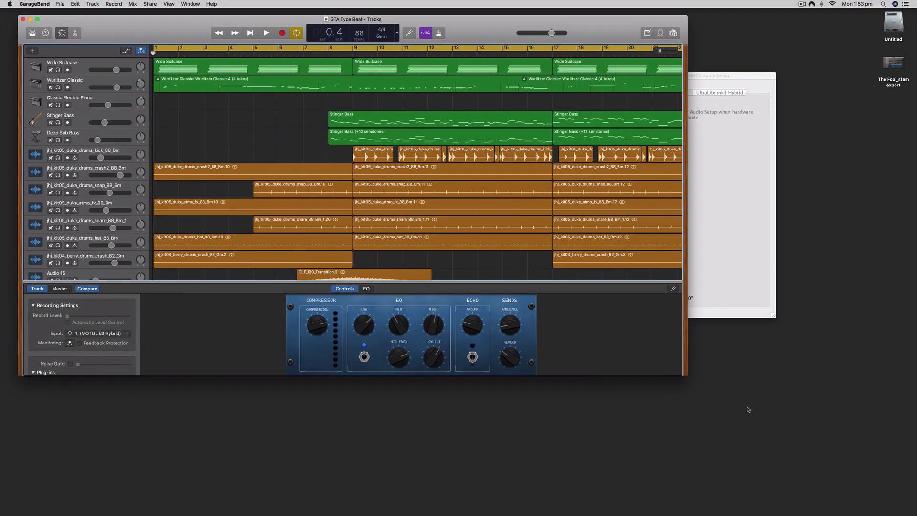
Enlarge the GTA Type Beat window and select the ambience recording track.
left_click_drag(687, 378, 850, 505)
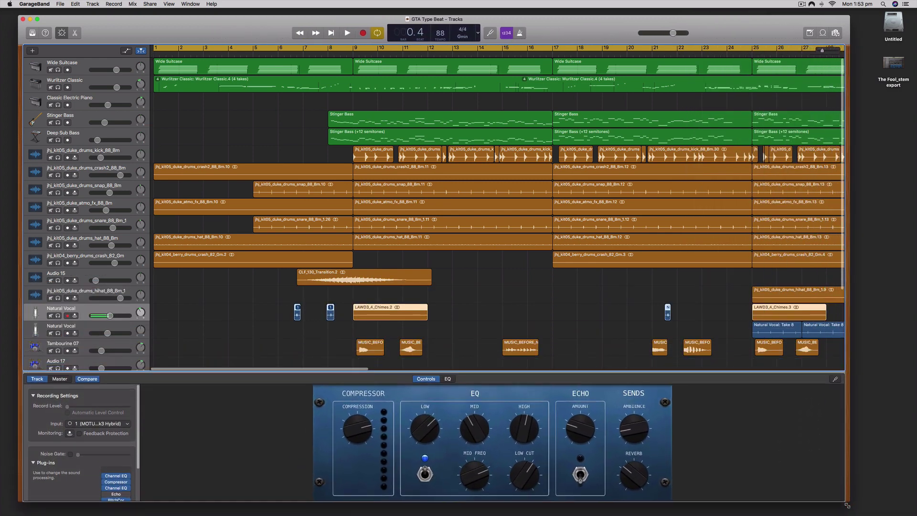
scroll(369, 341, "down", 2)
scroll(369, 341, "down", 5)
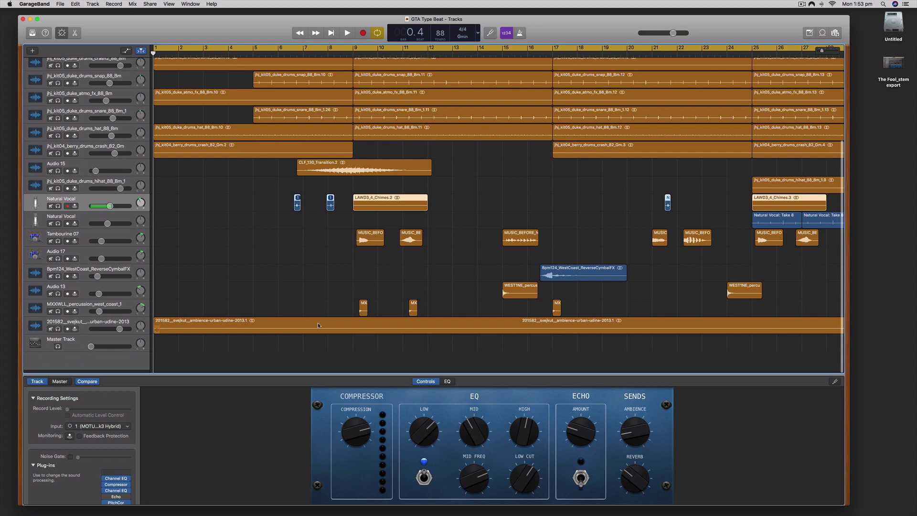
left_click(83, 328)
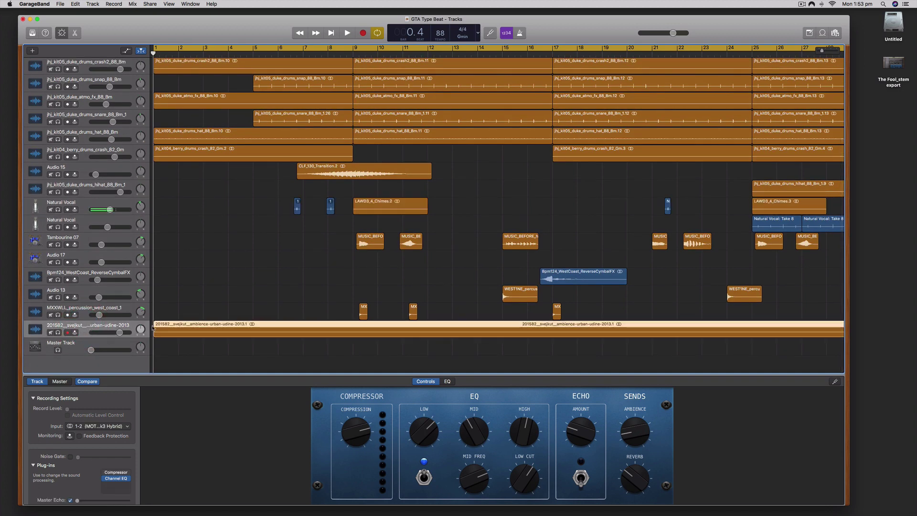
Add a new empty audio track, Audio 18, and move the GarageBand window aside.
left_click(60, 4)
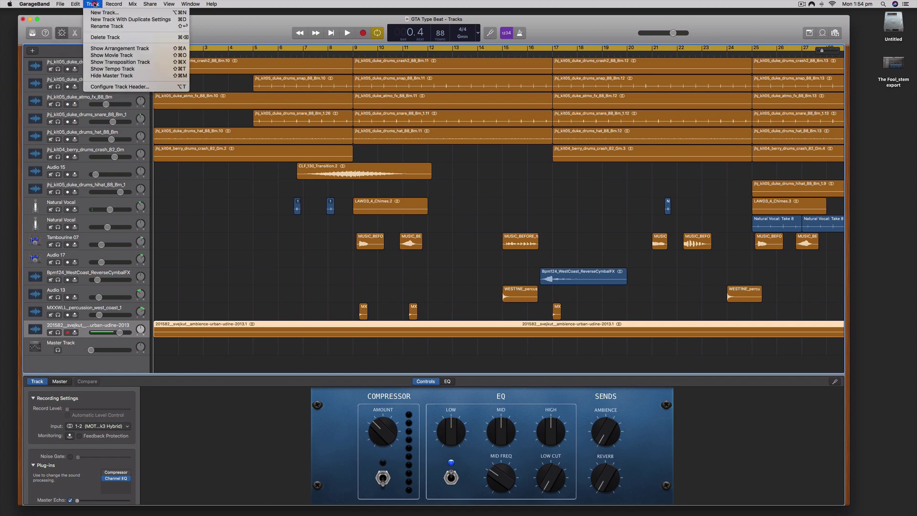
left_click(97, 12)
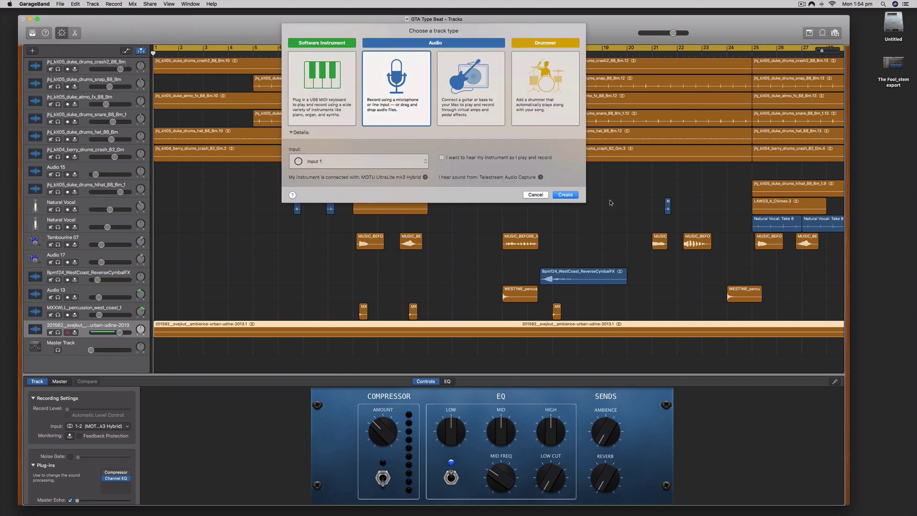
left_click(565, 195)
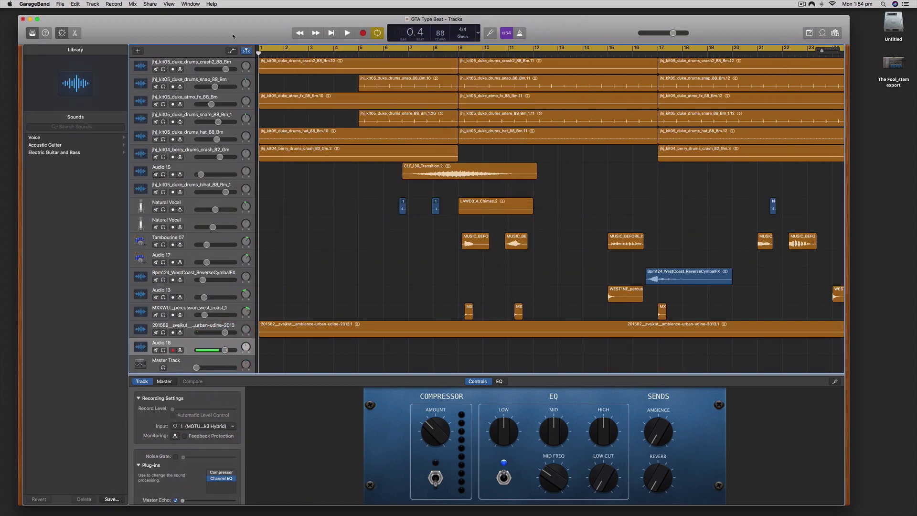
left_click(38, 20)
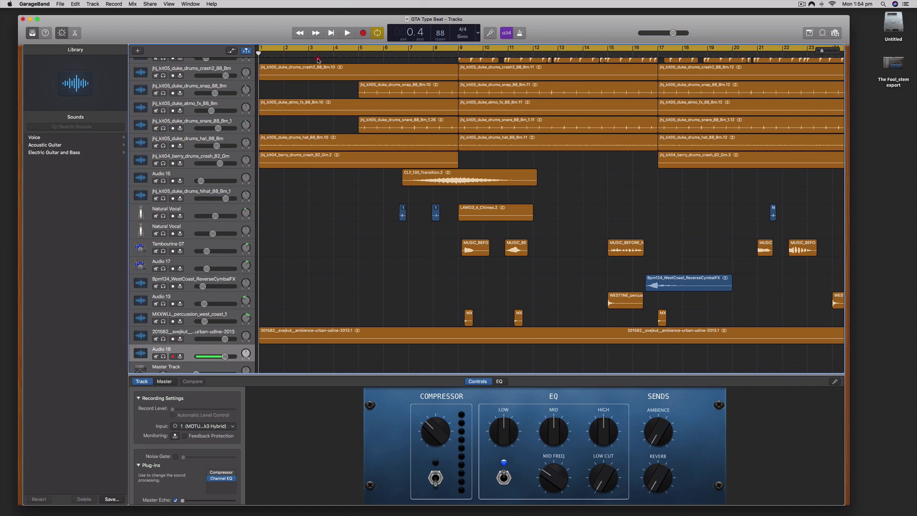
left_click_drag(240, 34, 258, 55)
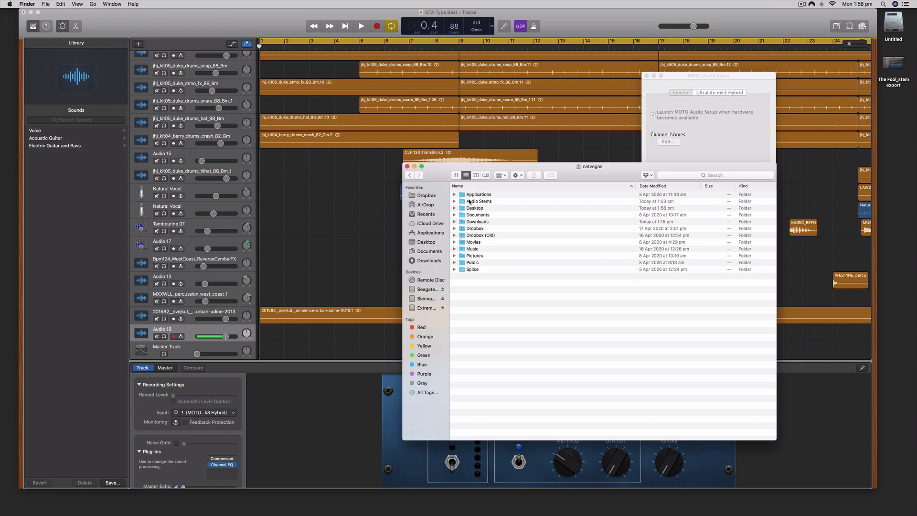
Move the Audio Stems folder from the home folder onto the Desktop and open it.
left_click(478, 202)
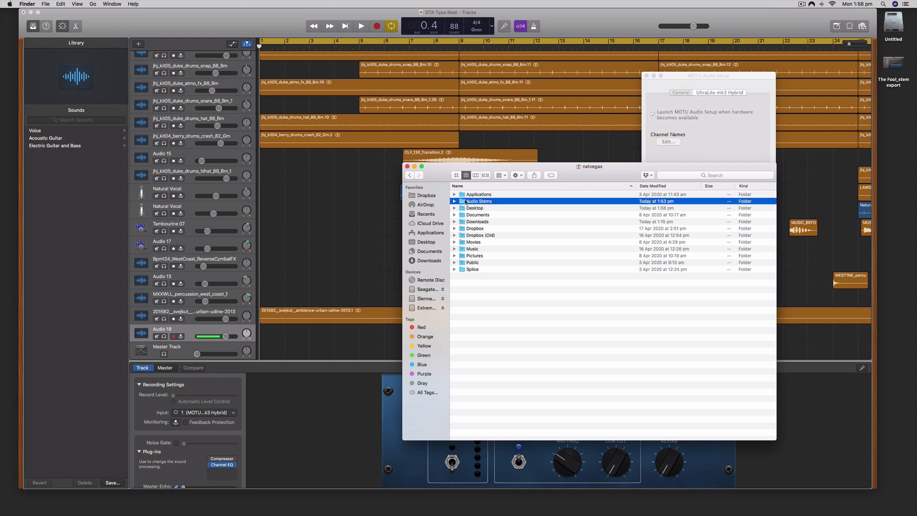
left_click_drag(461, 203, 463, 209)
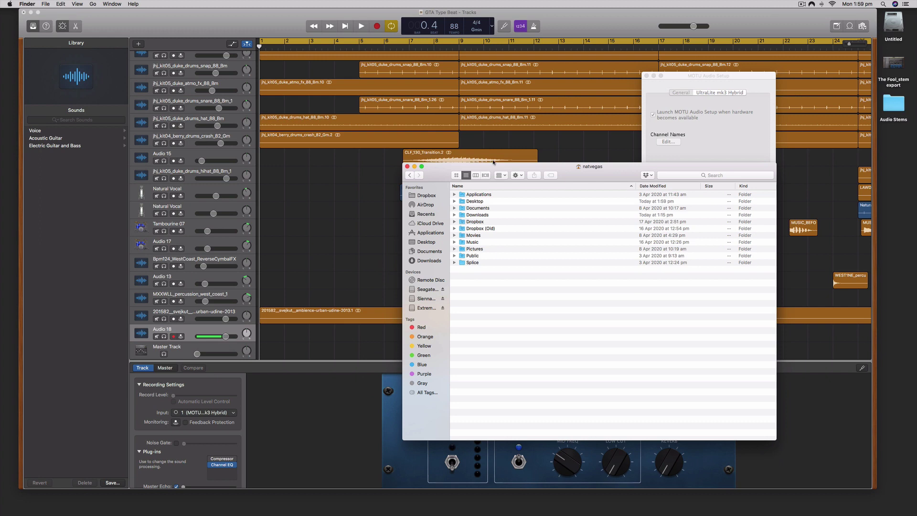
left_click(414, 166)
double_click(893, 103)
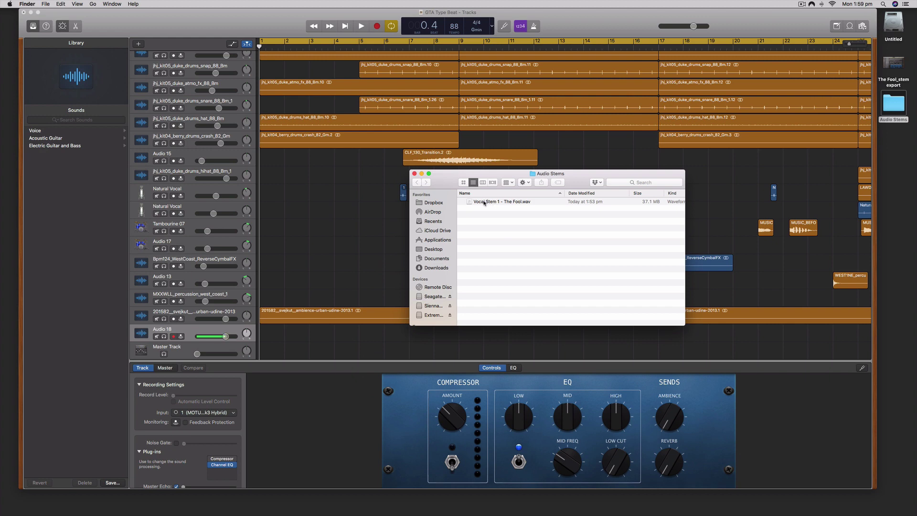
Drop Vocal Stem 1 - The Fool.wav onto GarageBand's Audio 18 track.
left_click_drag(483, 203, 251, 339)
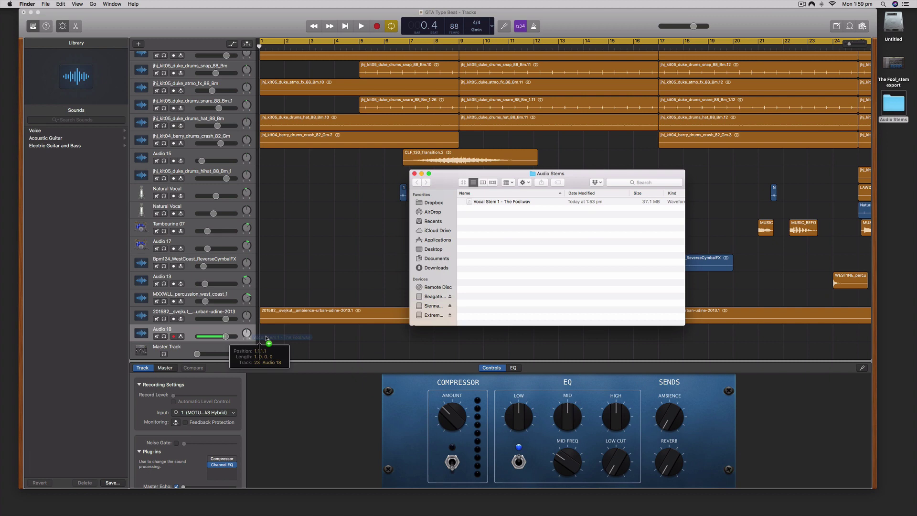
left_click_drag(266, 338, 261, 339)
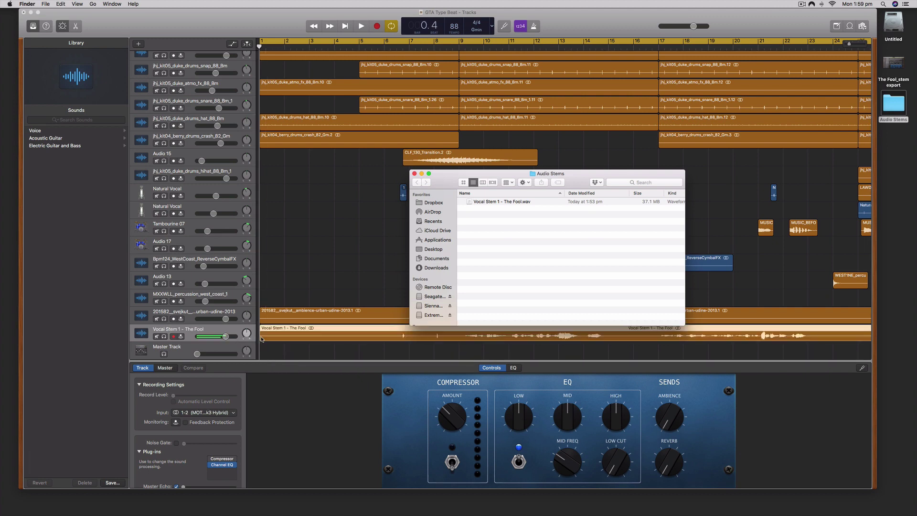
left_click(306, 263)
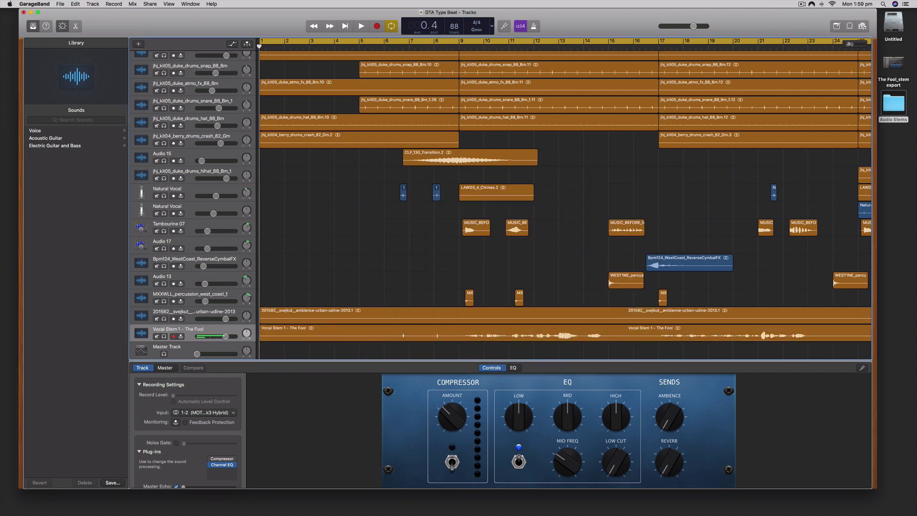
Zoom out the timeline, enlarge the track area, and select the Vocal Stem 1 - The Fool region.
left_click_drag(851, 44, 844, 46)
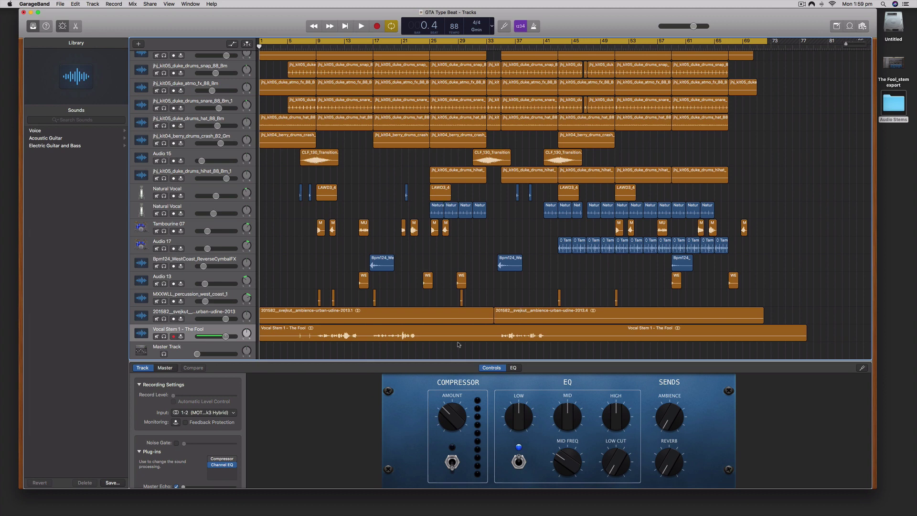
left_click_drag(347, 361, 350, 392)
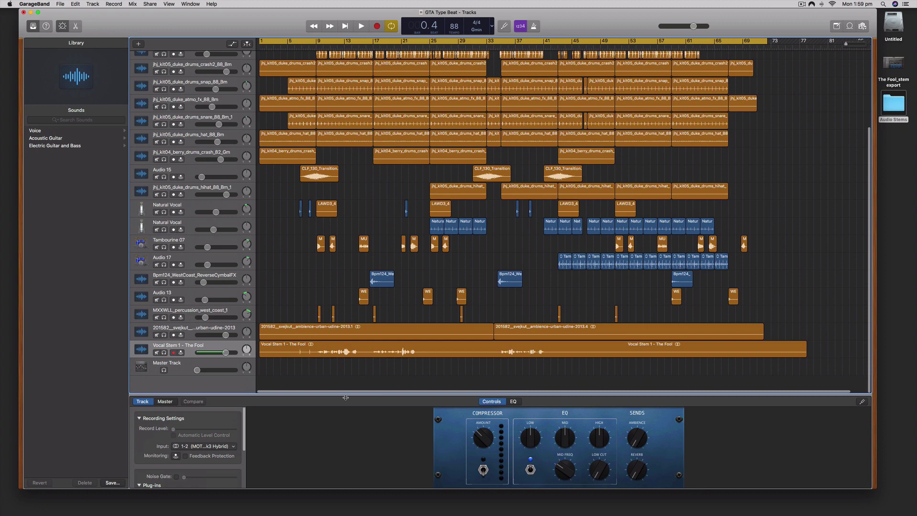
left_click(364, 354)
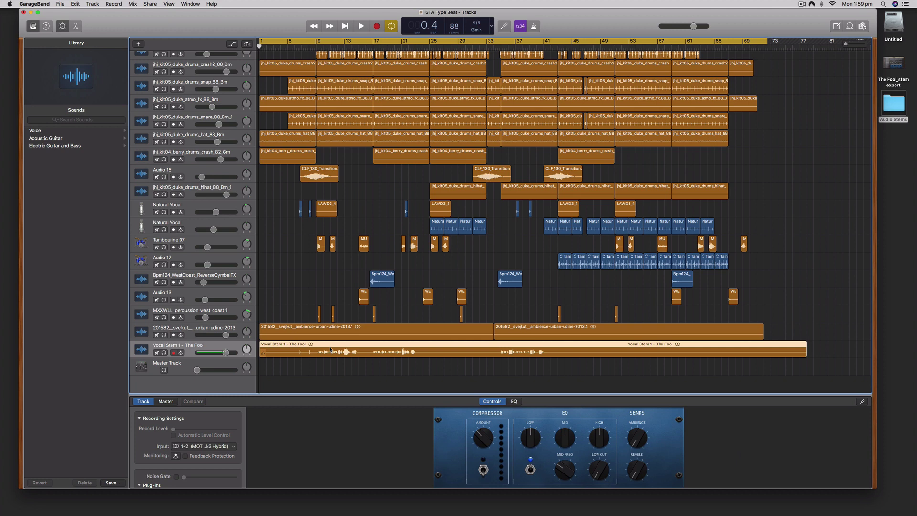
mouse_move(461, 509)
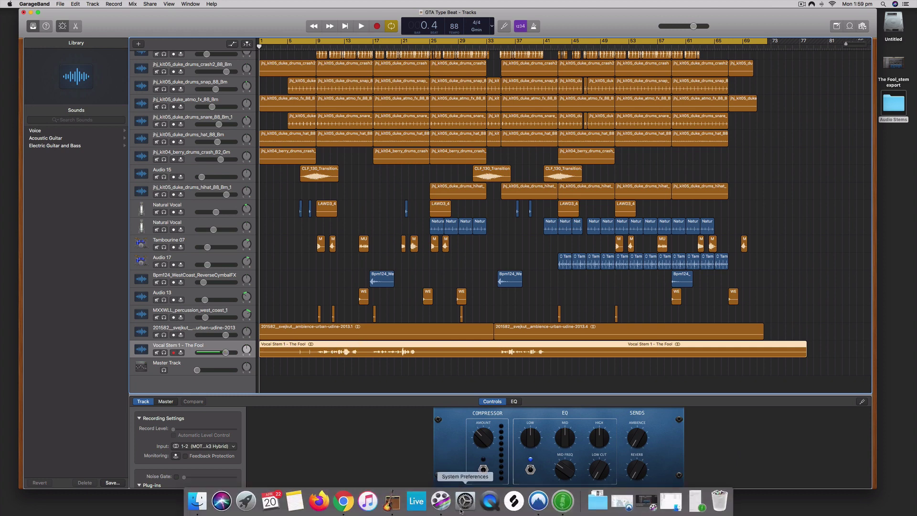
Launch Ableton Live 10 Standard from the Dock.
left_click(417, 501)
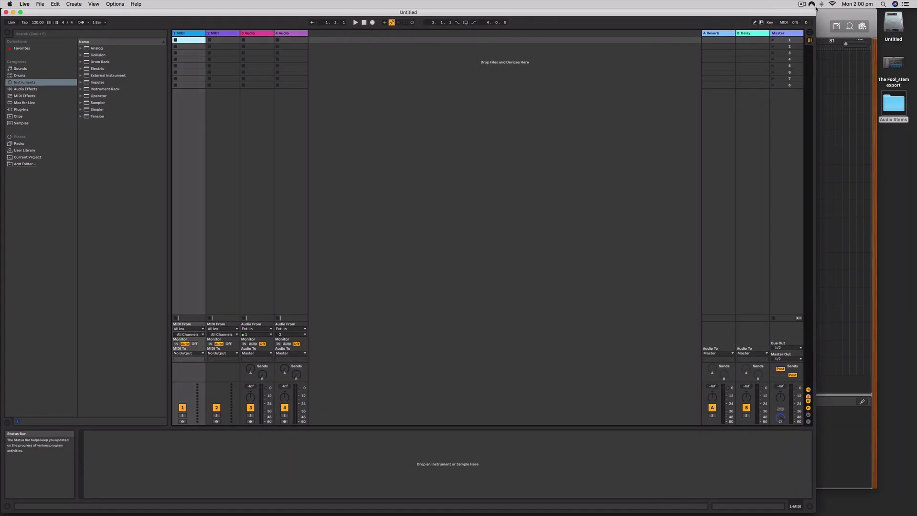
Place 'Vocal Stem 1 - The Fool.wav' on Live's audio track 4 in Arrangement view with Warp off.
key("Tab")
double_click(894, 103)
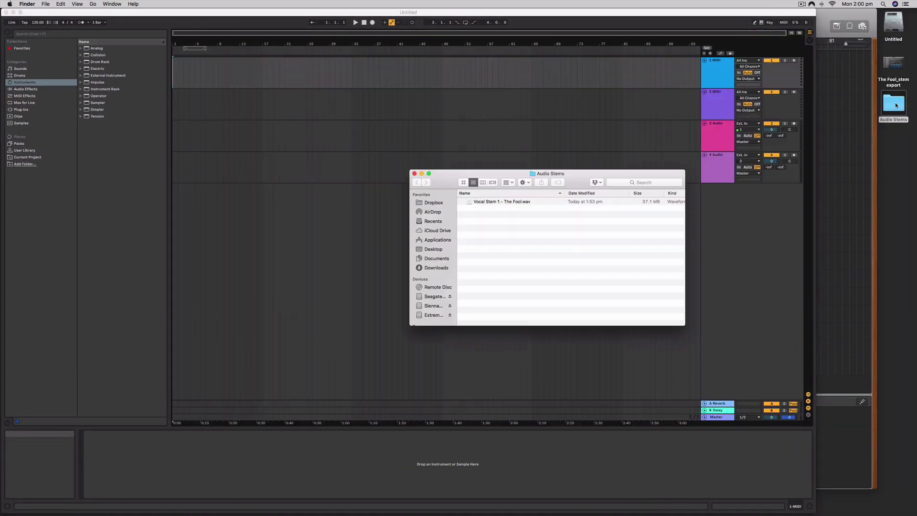
left_click_drag(483, 203, 173, 167)
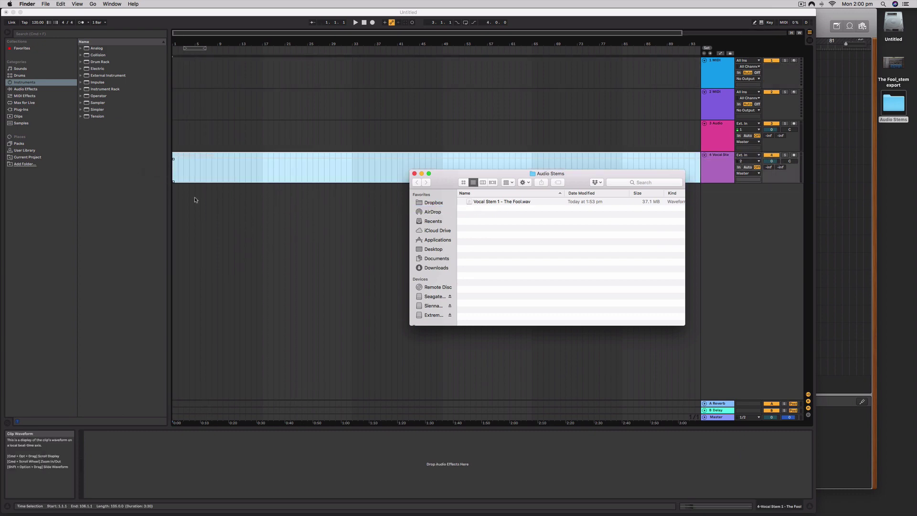
left_click(203, 184)
double_click(206, 155)
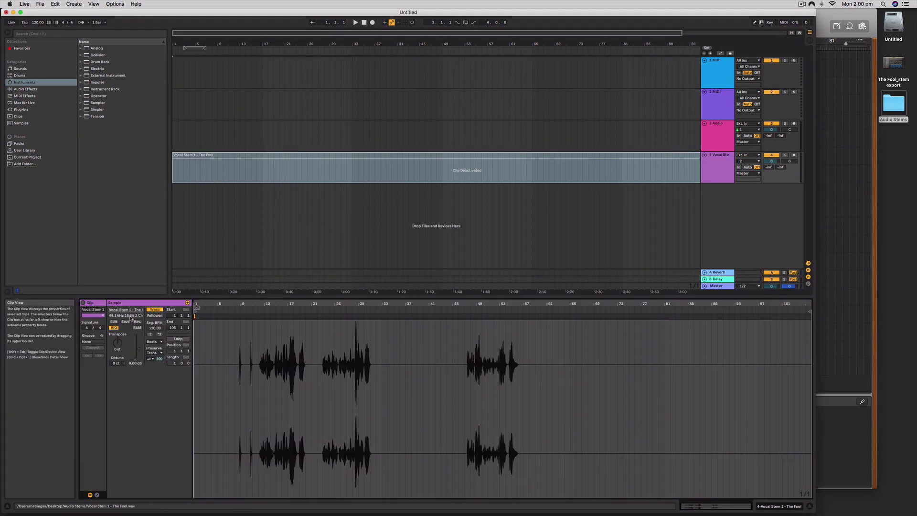
left_click(154, 309)
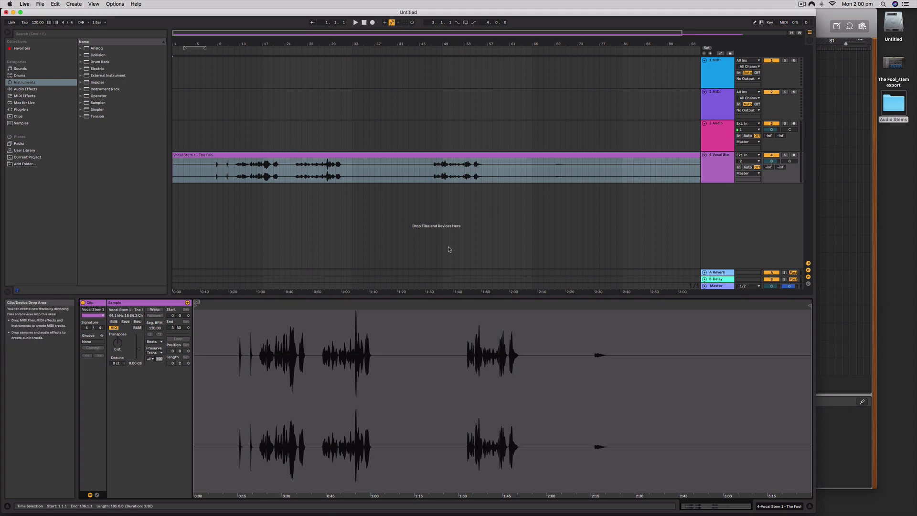